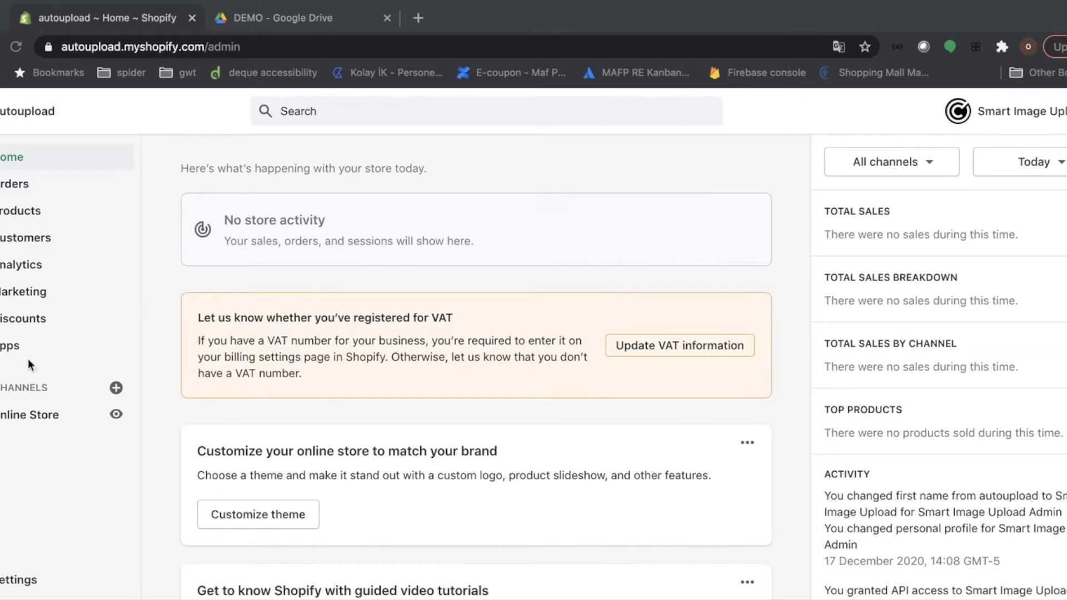
- Go to the store's installed apps page, then open the All products list (Product1–Product5)
left_click(15, 346)
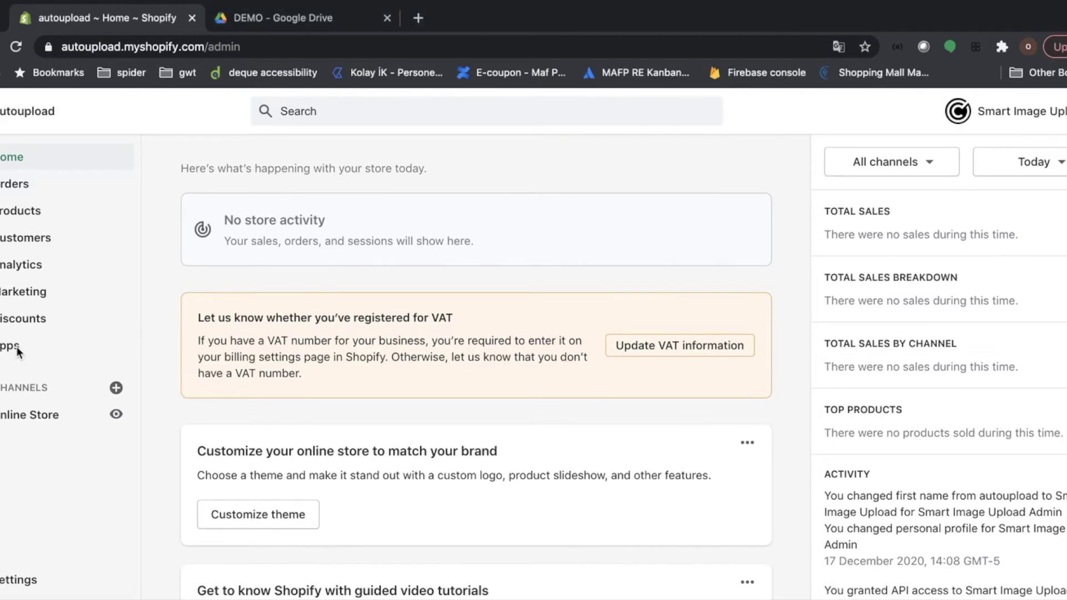
left_click(16, 346)
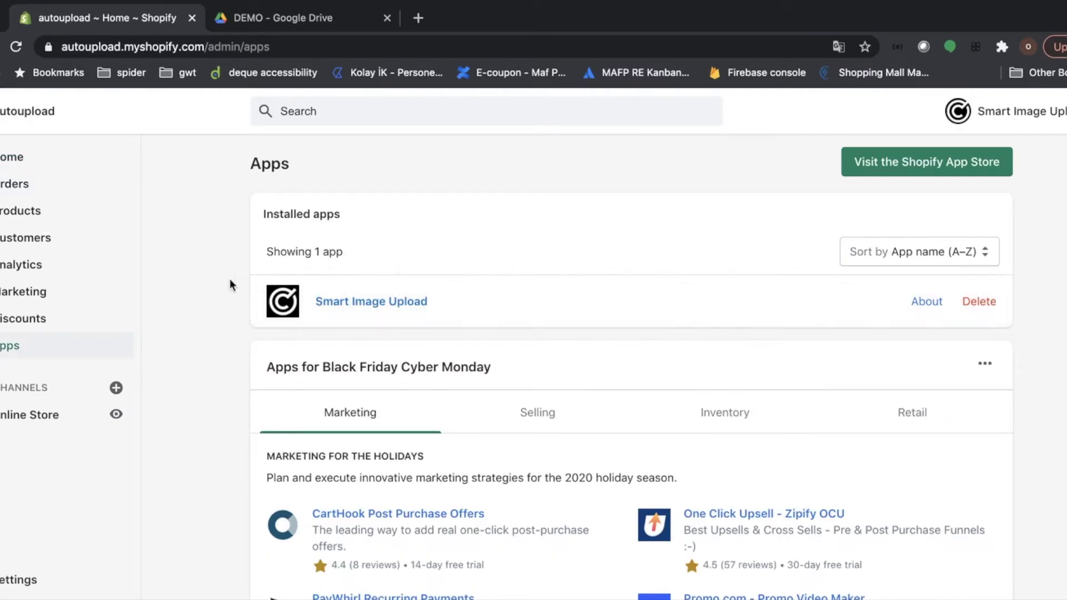
left_click(65, 221)
scroll(169, 295, "down", 3)
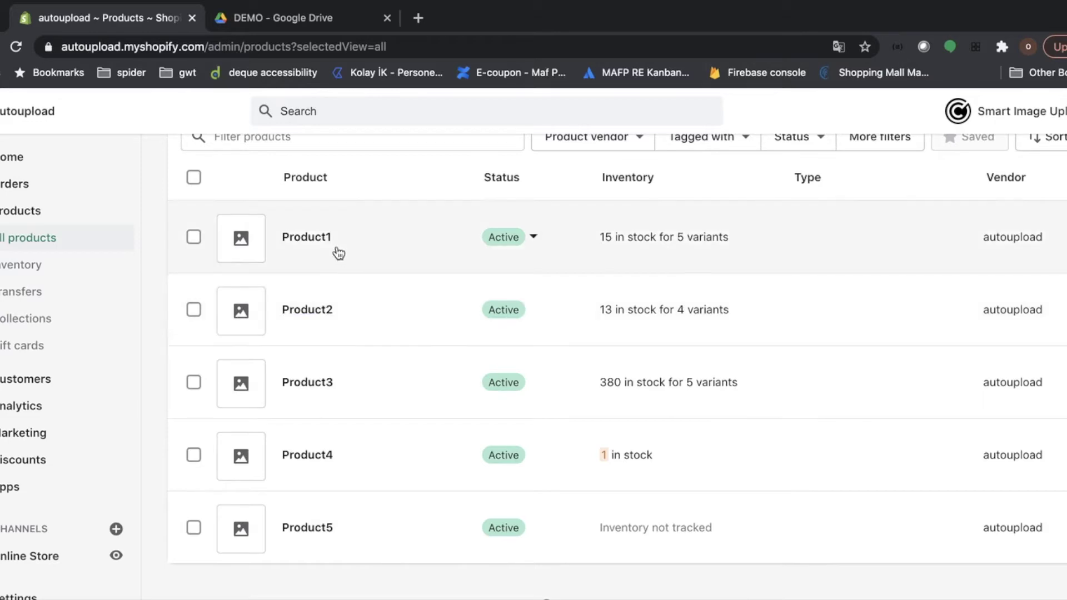
left_click(315, 239)
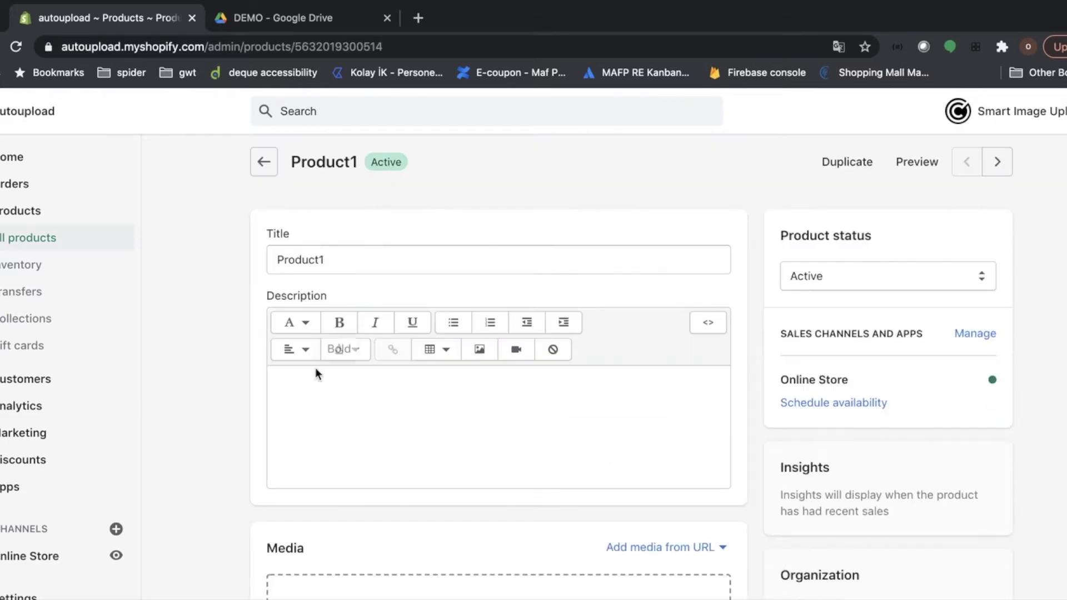
scroll(315, 368, "down", 10)
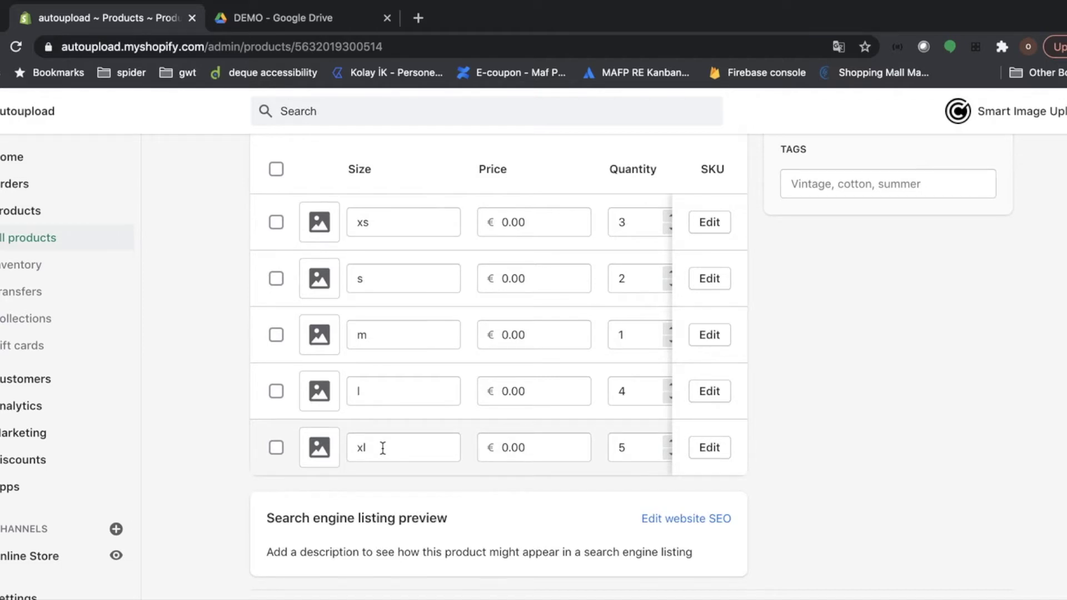
scroll(382, 448, "right", 3)
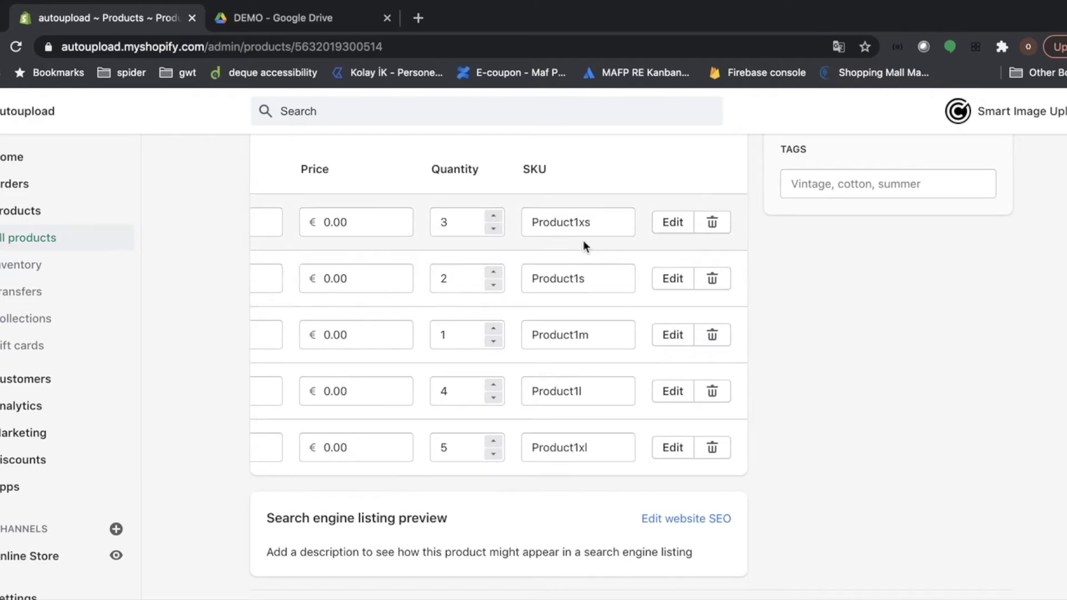
double_click(575, 223)
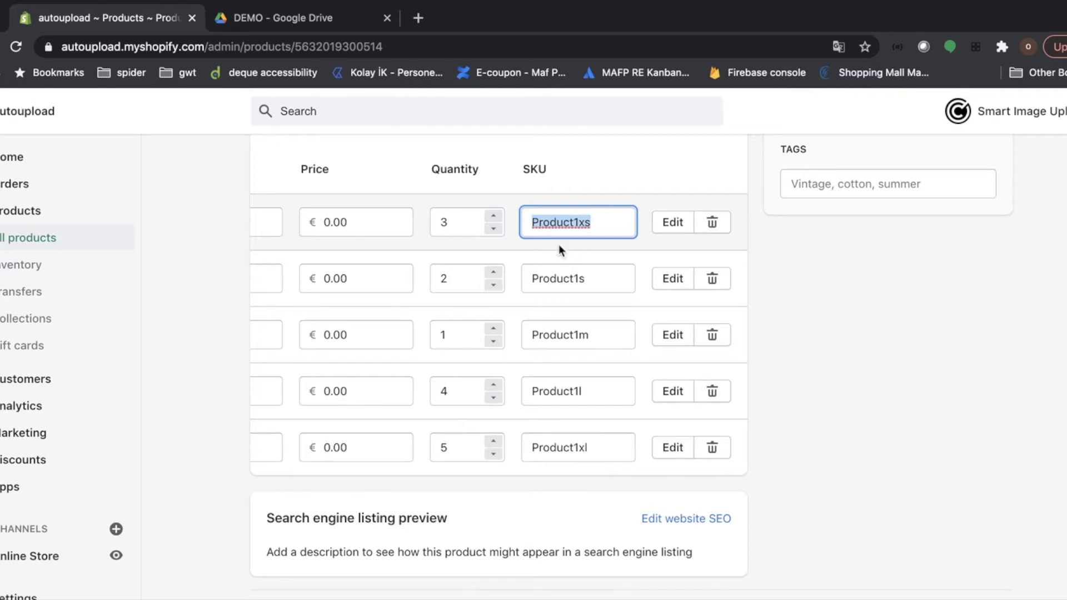
- Launch Smart Image Upload from the installed apps and start a new upload job
left_click(6, 489)
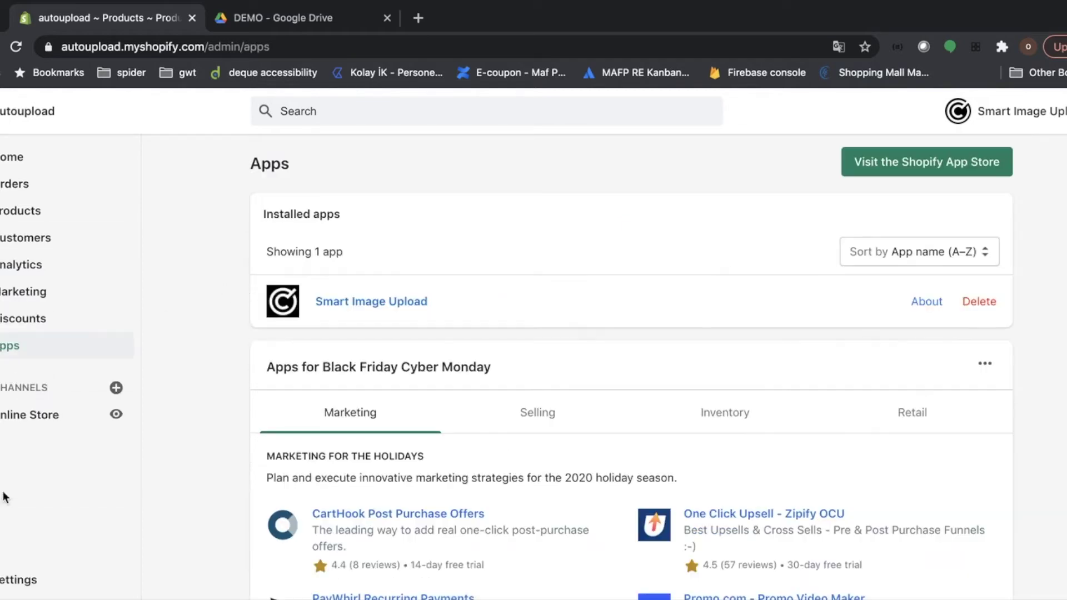
left_click(340, 305)
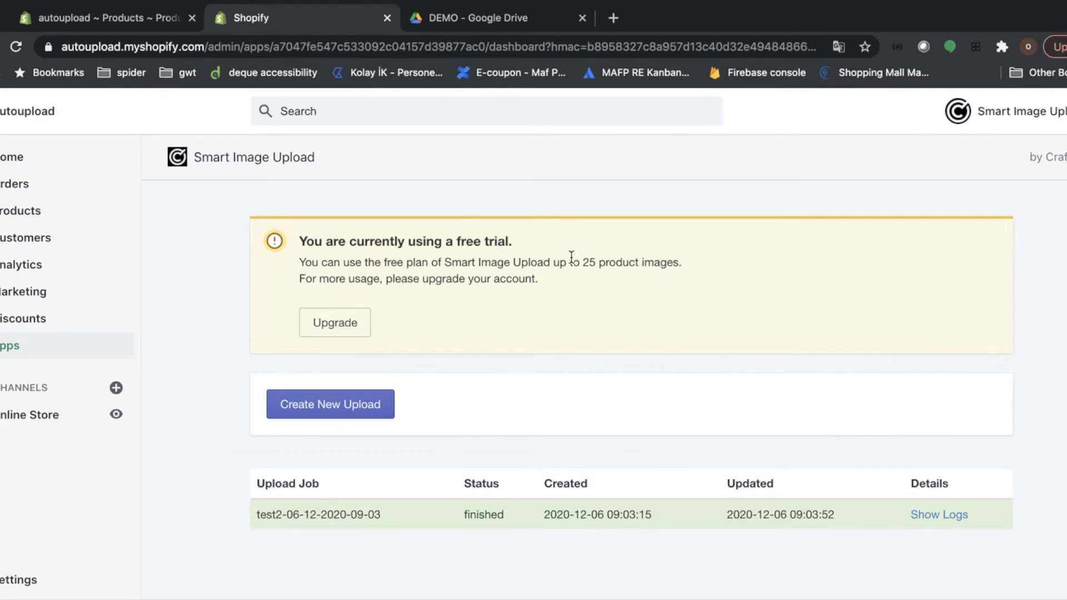
left_click(644, 256)
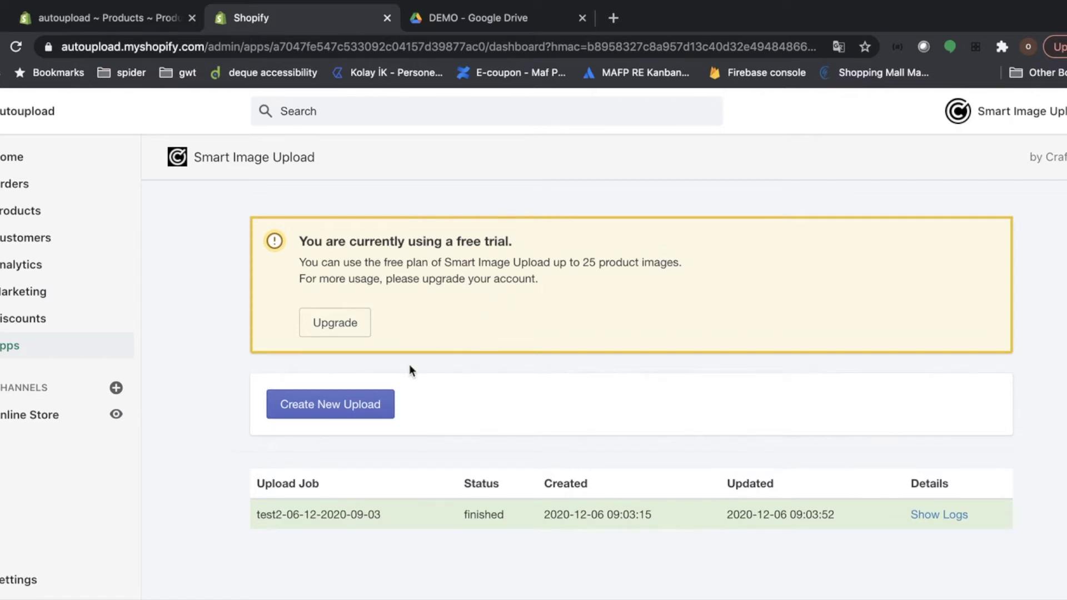
left_click(330, 407)
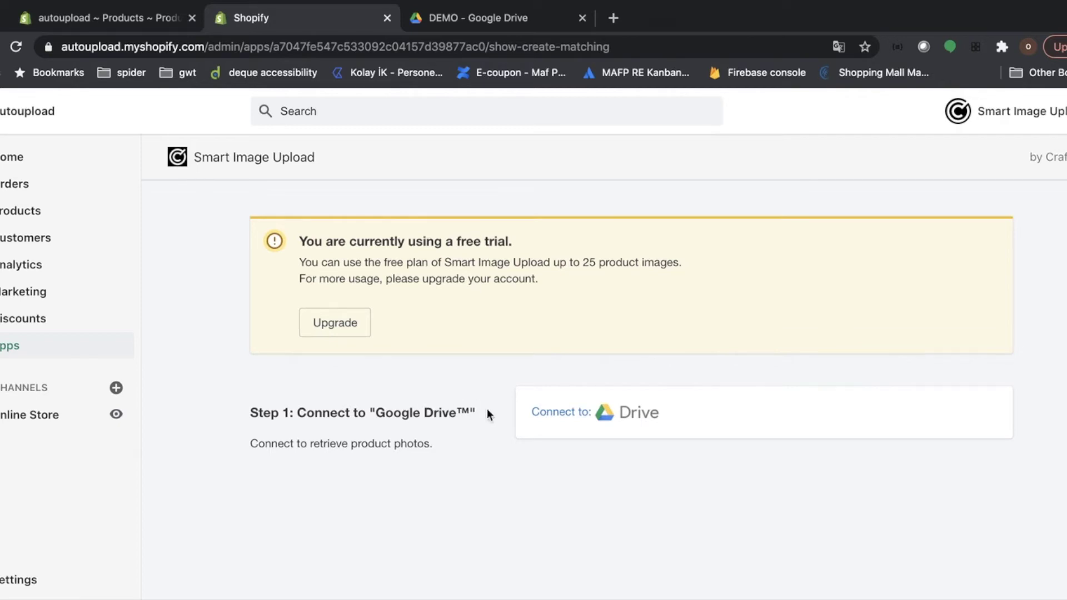
- Connect Google Drive by choosing the Google account and allowing Smart Image Upload access to Drive files
left_click(560, 417)
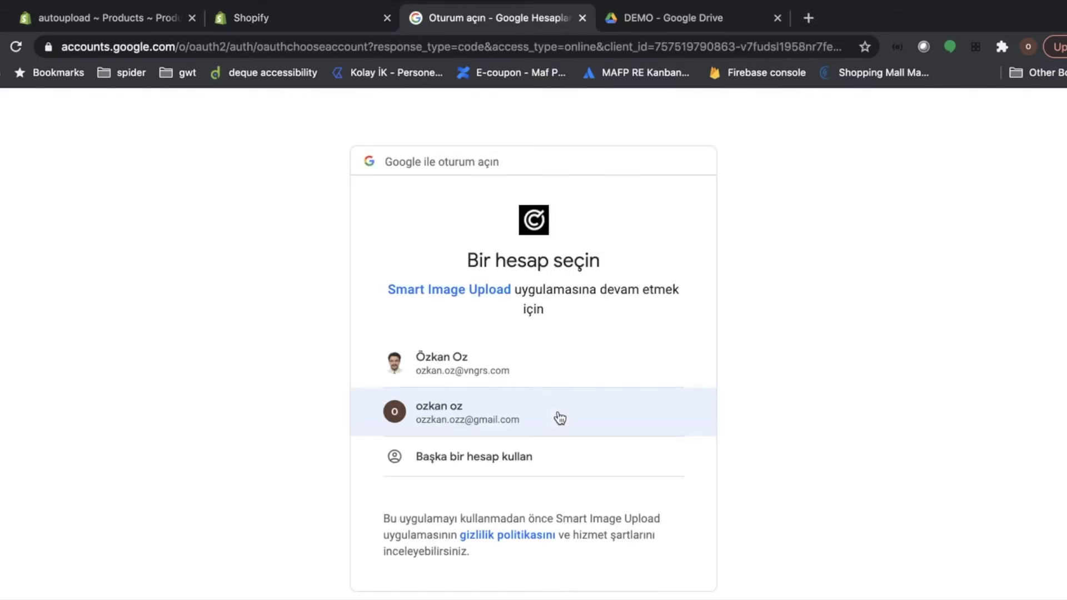
left_click(560, 418)
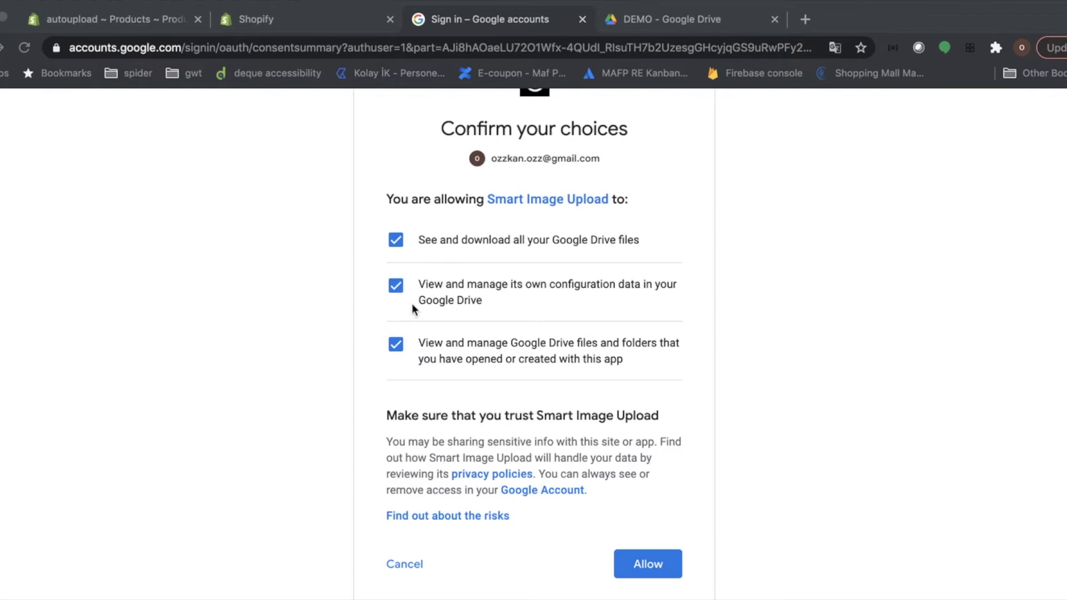
left_click(656, 565)
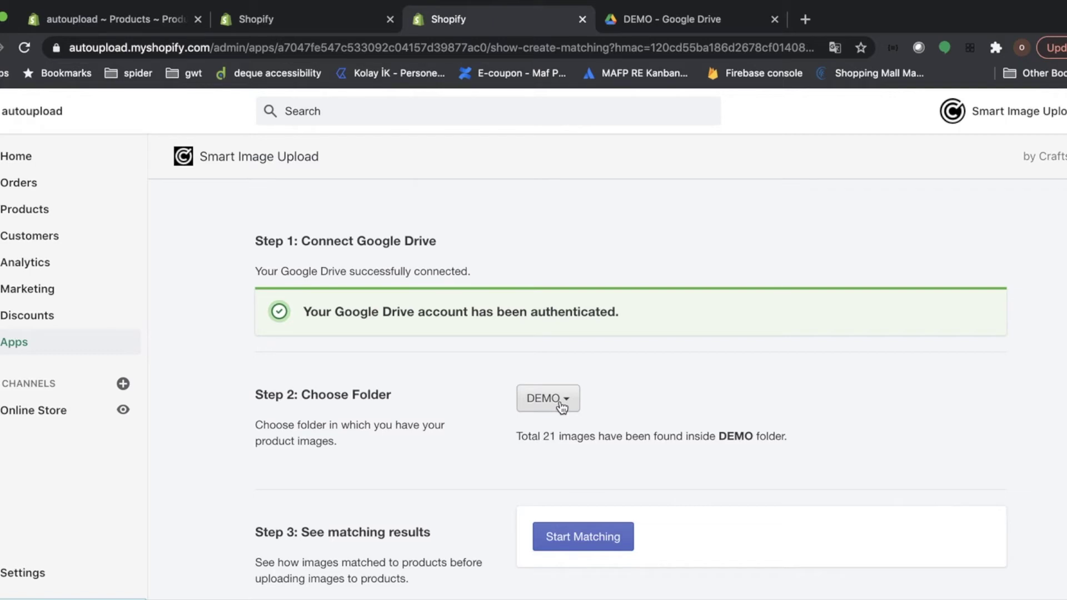
left_click(563, 408)
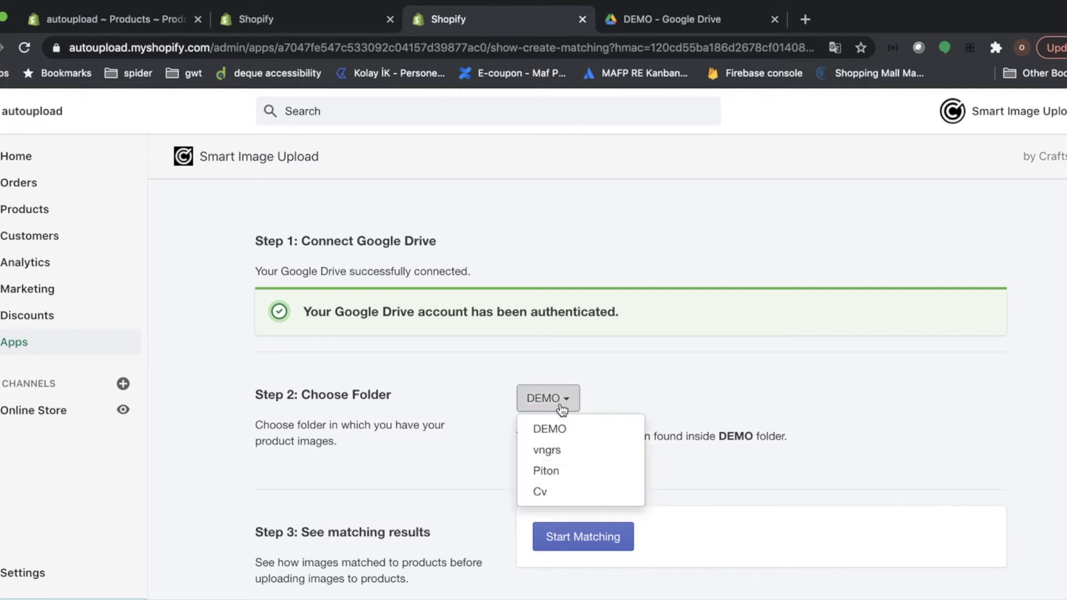
left_click(555, 423)
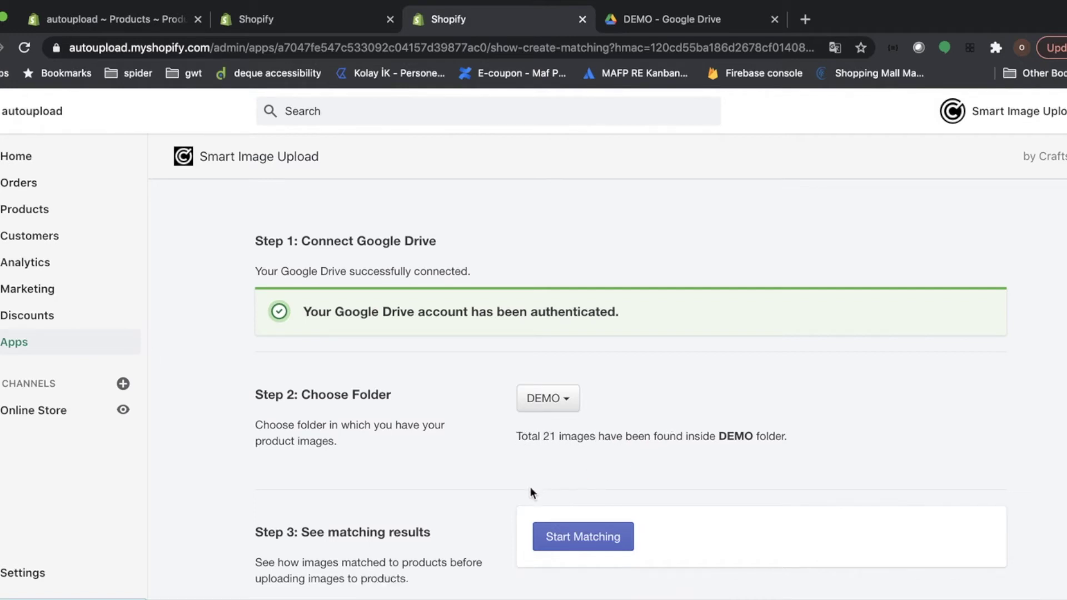
left_click(567, 542)
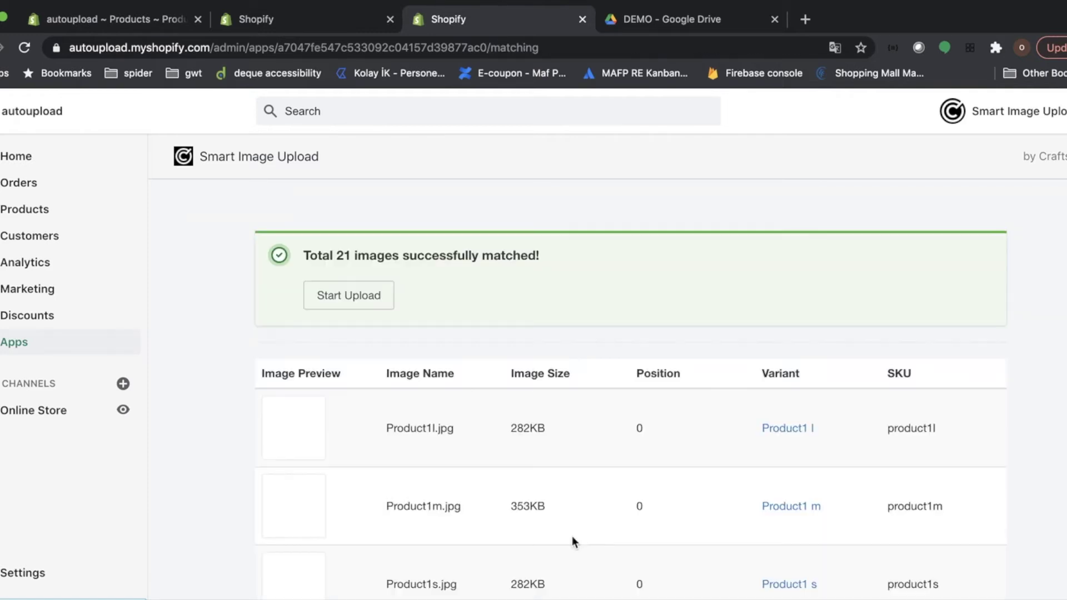
- Review the 21 matched images, e.g. Product1l.jpg paired with SKU product1l
scroll(569, 495, "down", 3)
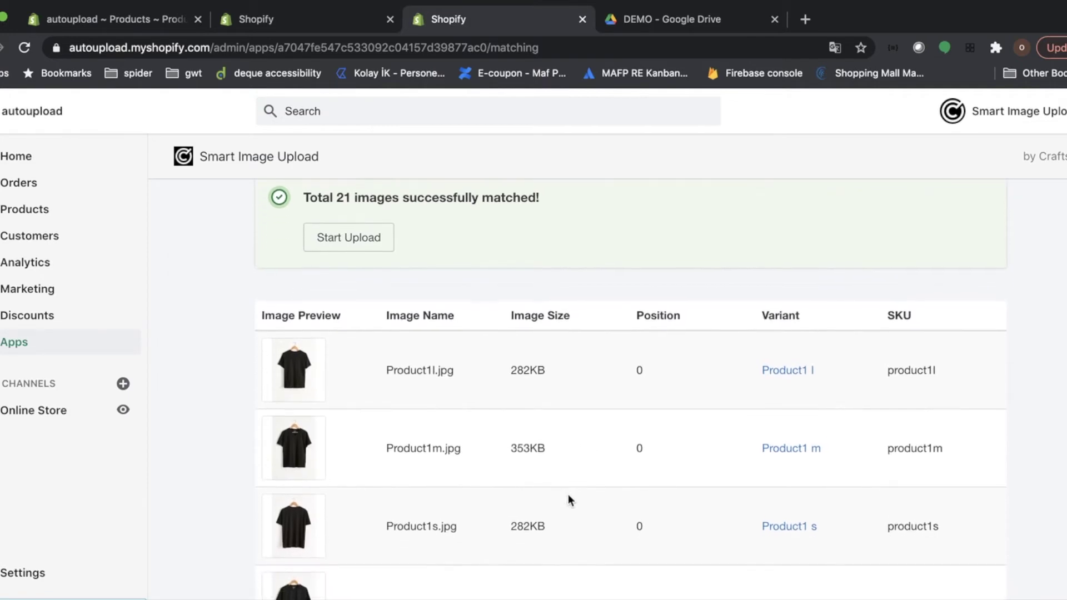
scroll(568, 495, "up", 2)
scroll(568, 495, "up", 1)
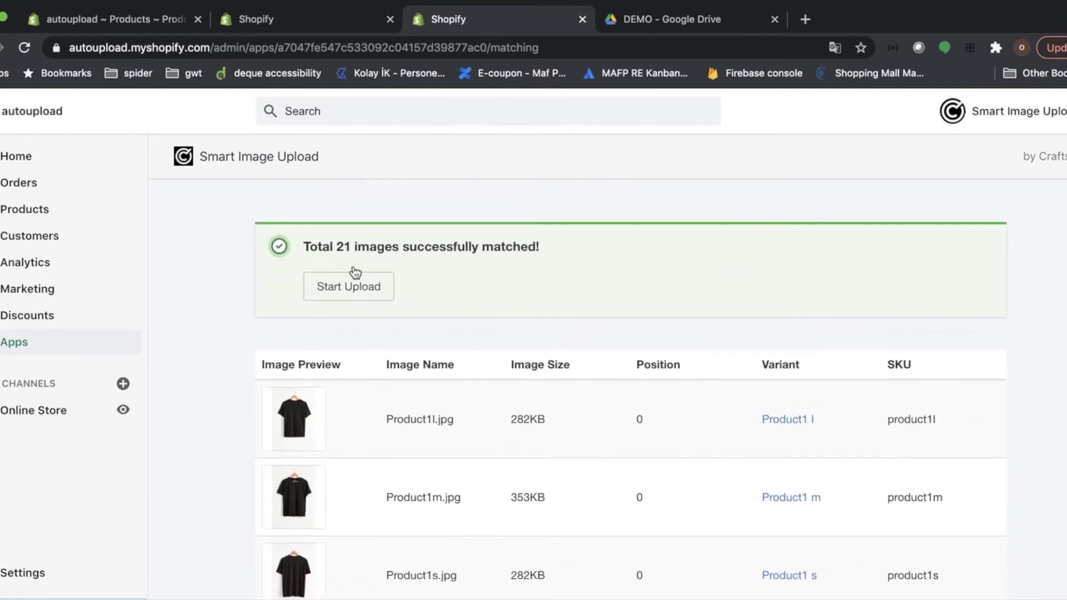
left_click(365, 244)
left_click_drag(311, 246, 481, 261)
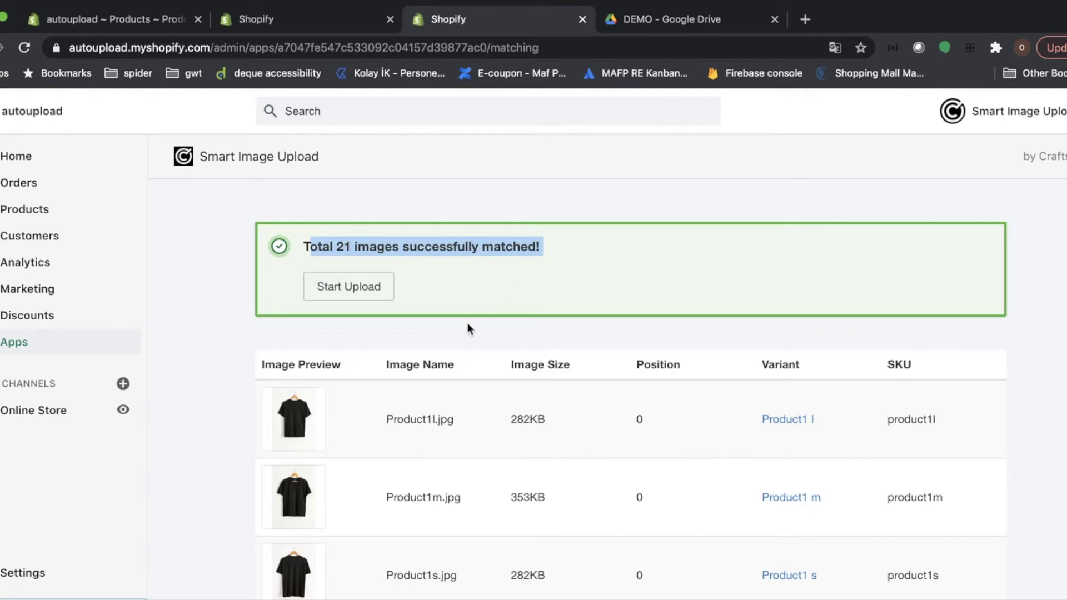
scroll(468, 328, "down", 2)
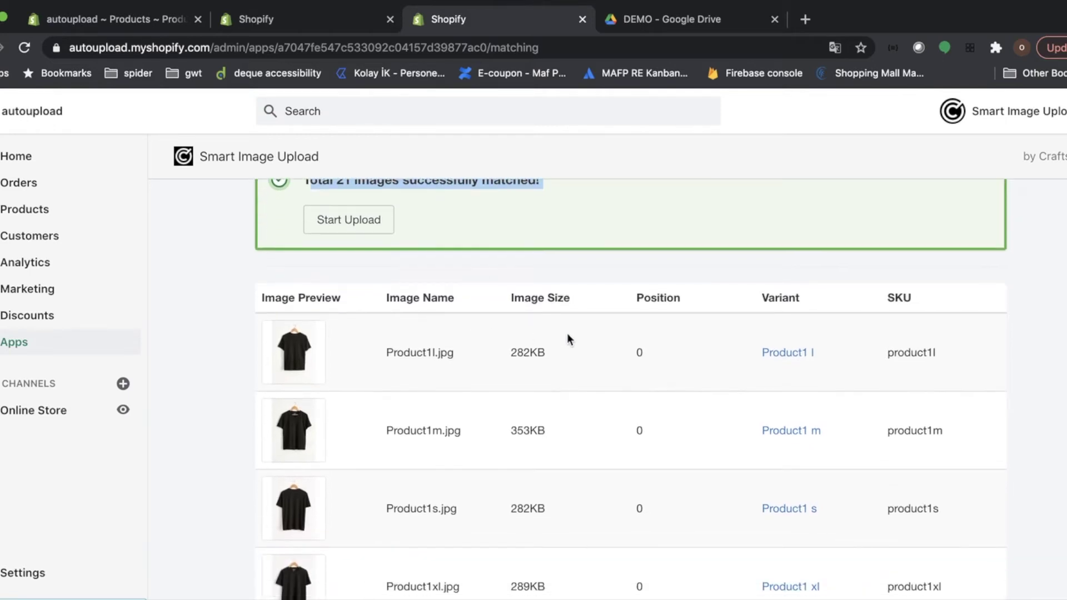
left_click_drag(888, 351, 941, 354)
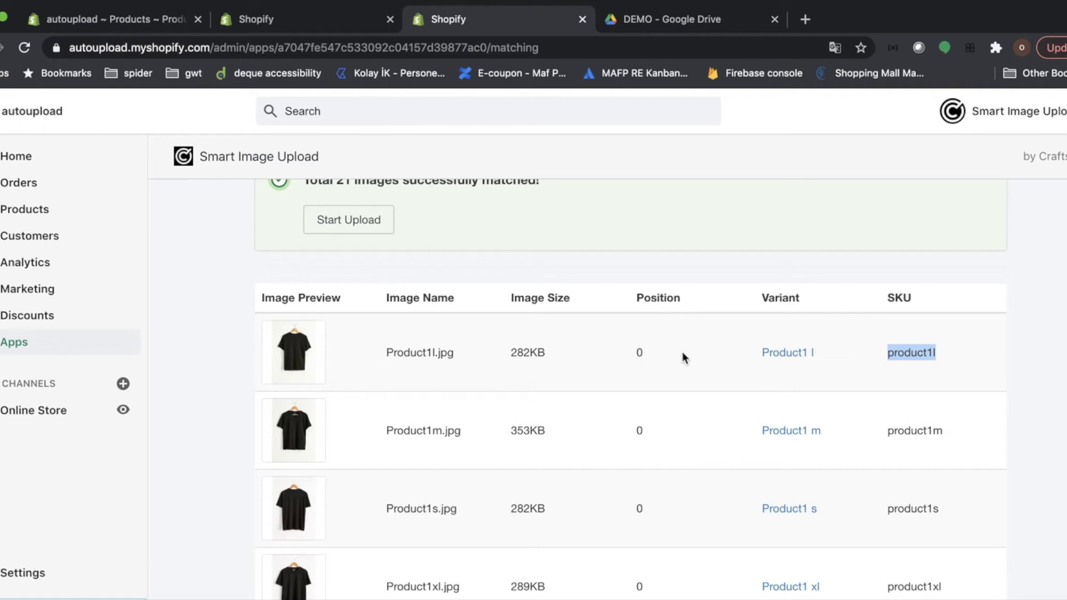
left_click_drag(388, 353, 472, 353)
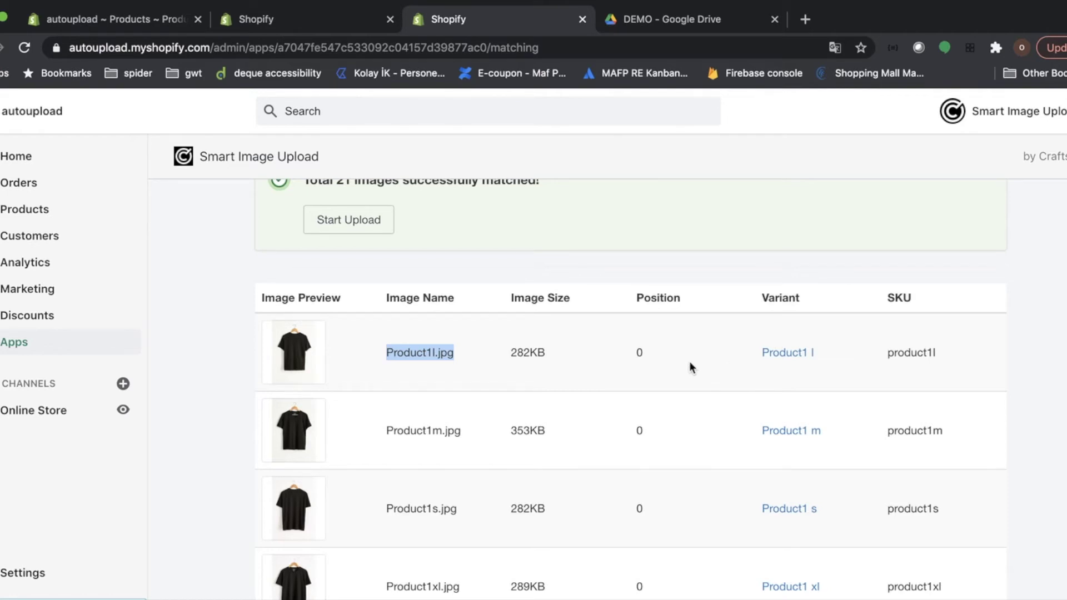
scroll(541, 422, "down", 15)
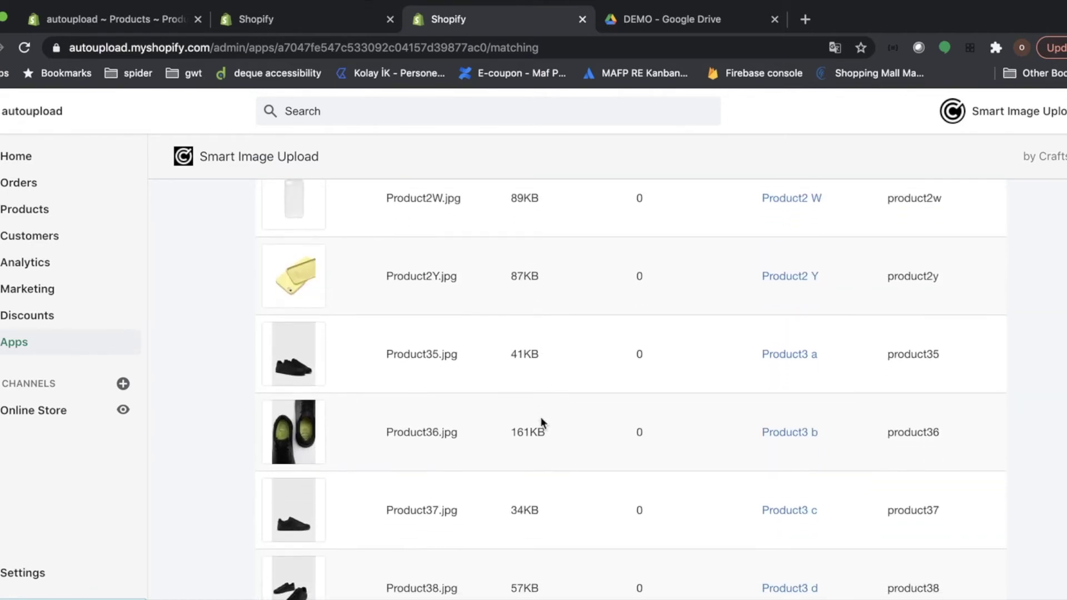
scroll(542, 424, "down", 5)
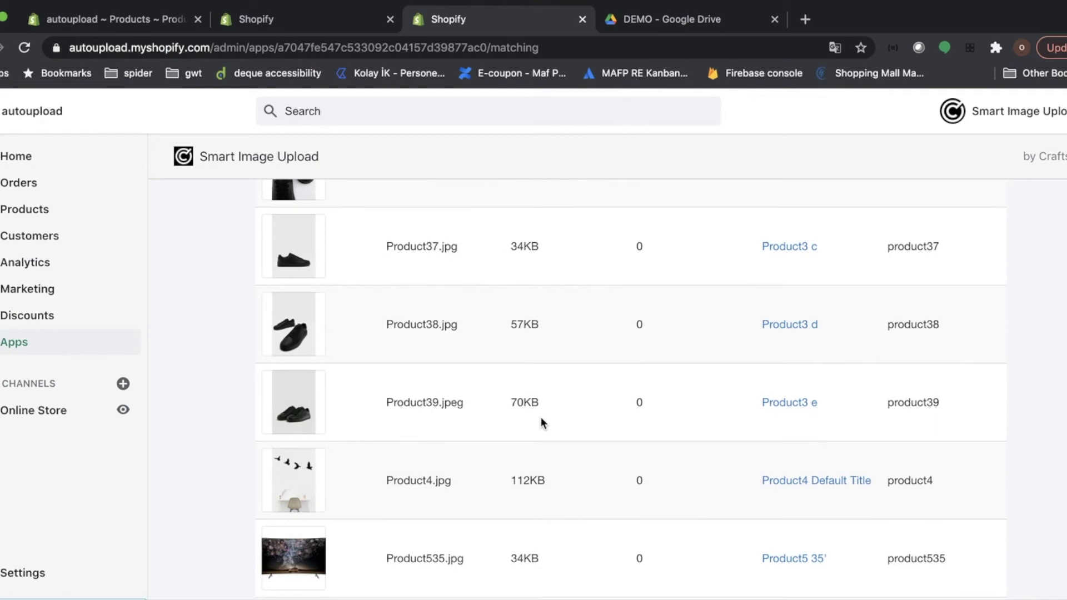
scroll(542, 423, "down", 9)
scroll(542, 423, "down", 2)
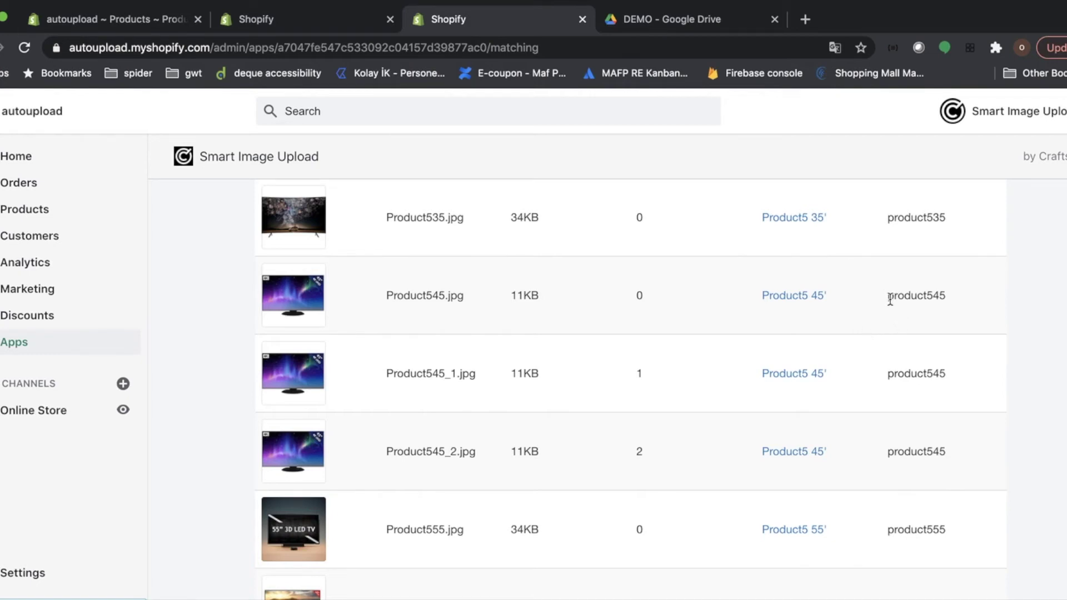
left_click_drag(887, 297, 965, 309)
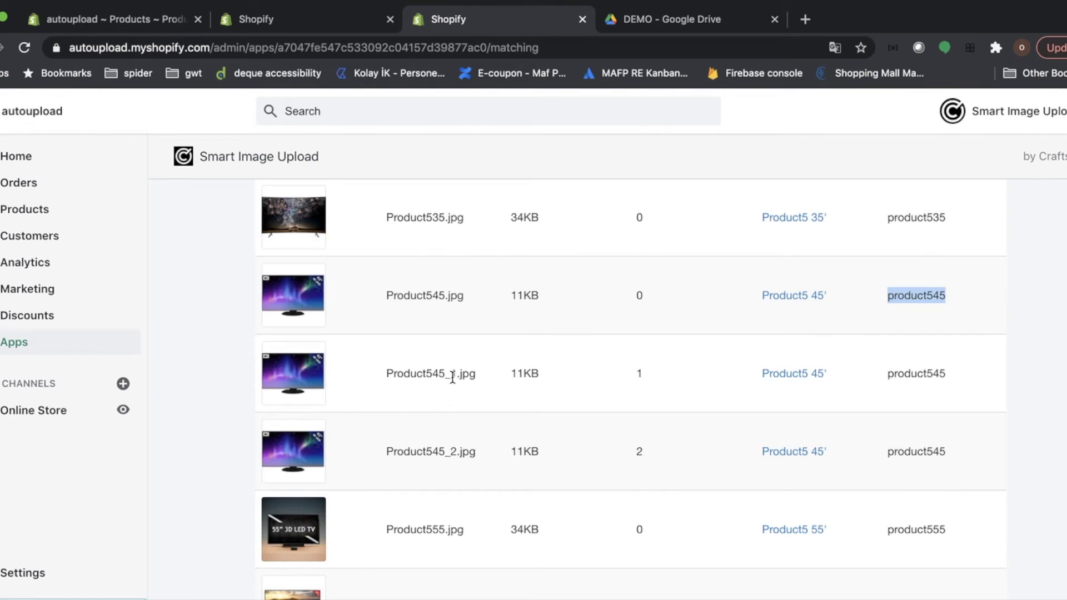
left_click_drag(445, 377, 456, 376)
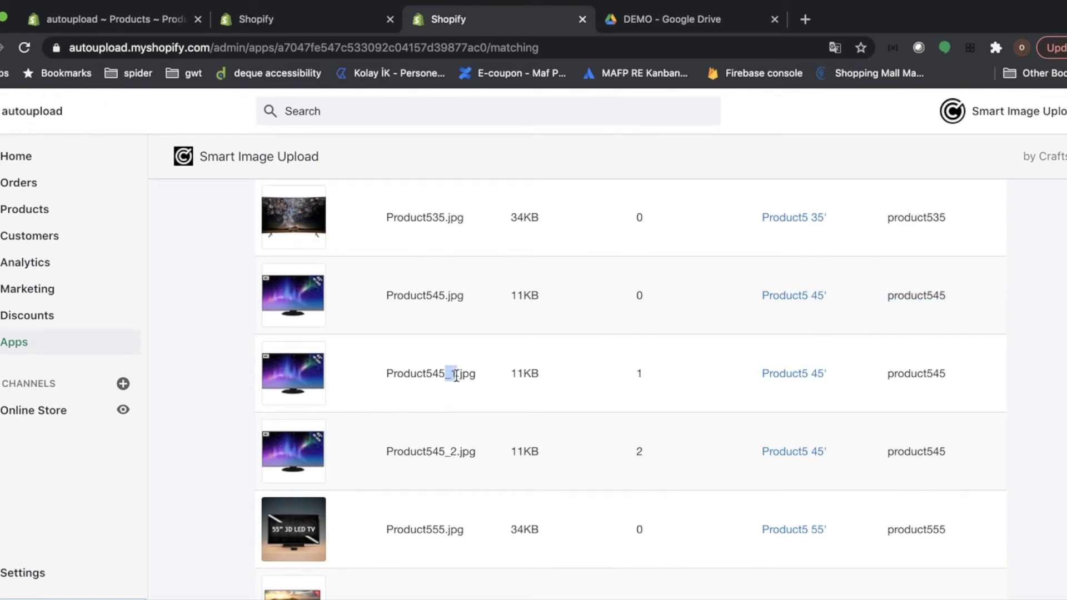
left_click(457, 453)
left_click_drag(446, 453, 458, 454)
scroll(435, 396, "up", 15)
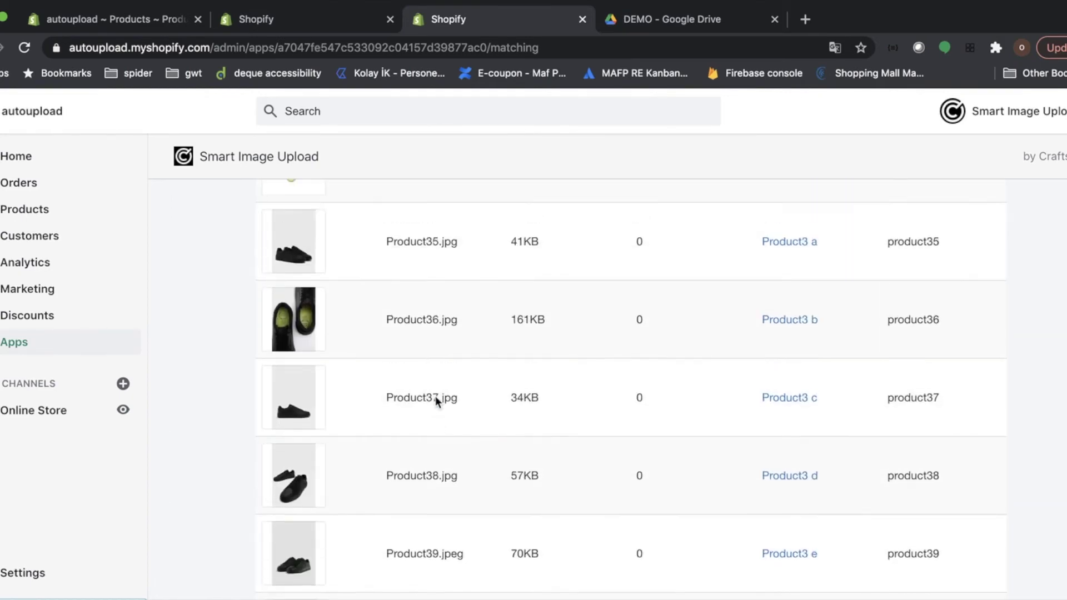
scroll(435, 396, "up", 3)
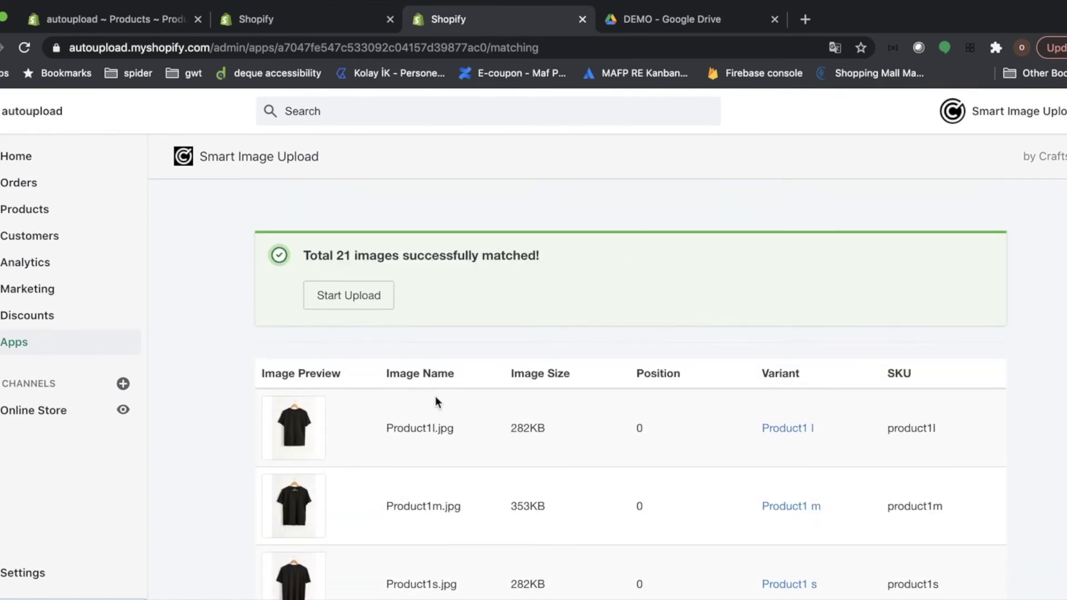
left_click(348, 298)
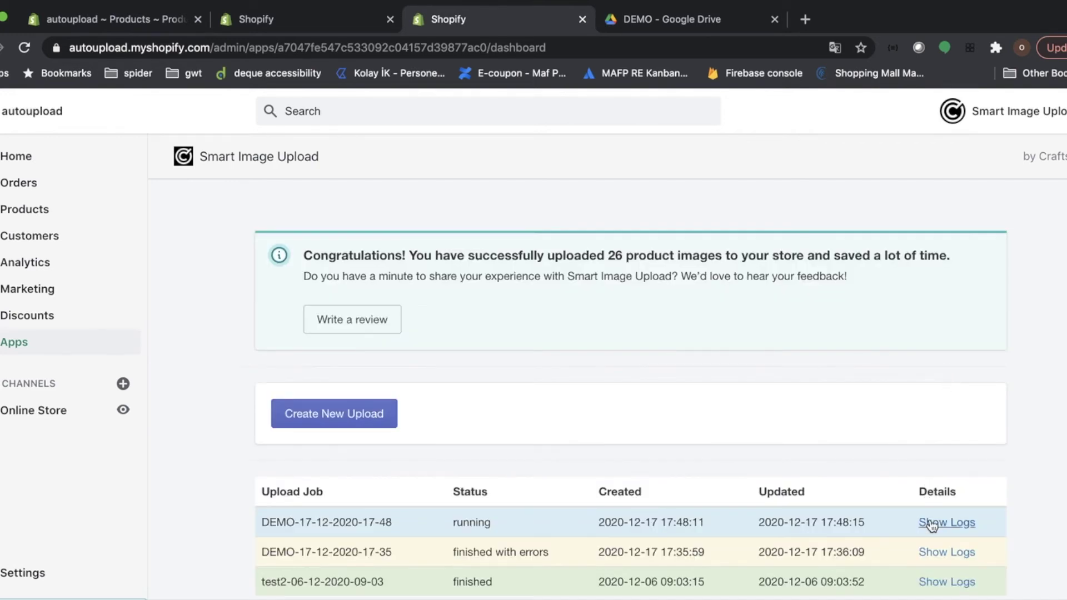
- Follow the upload job's log until all 21 images are uploaded, then go to Products
left_click(931, 523)
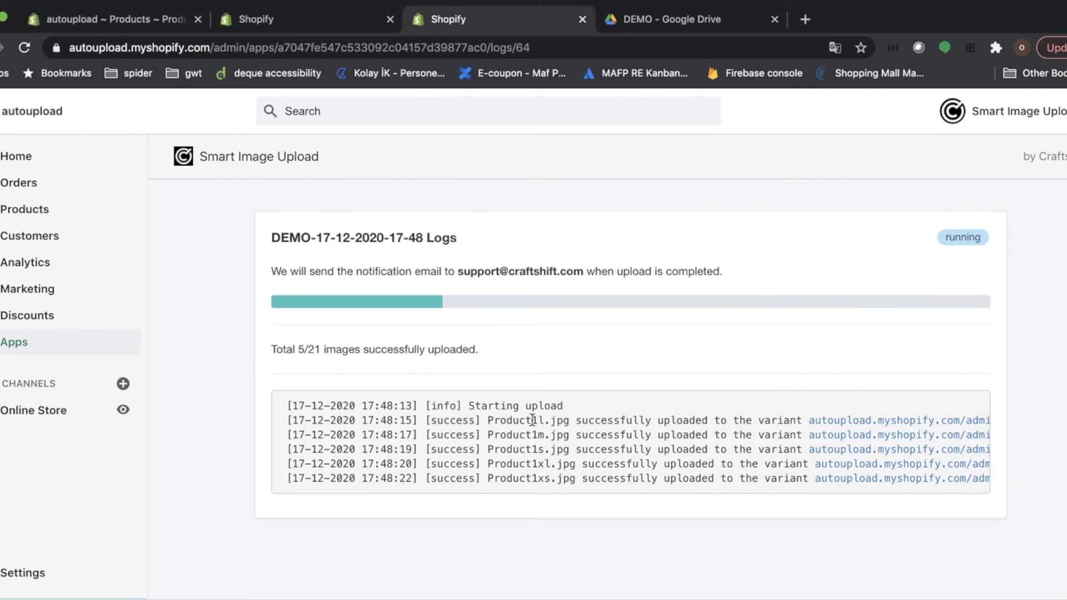
left_click_drag(488, 421, 572, 419)
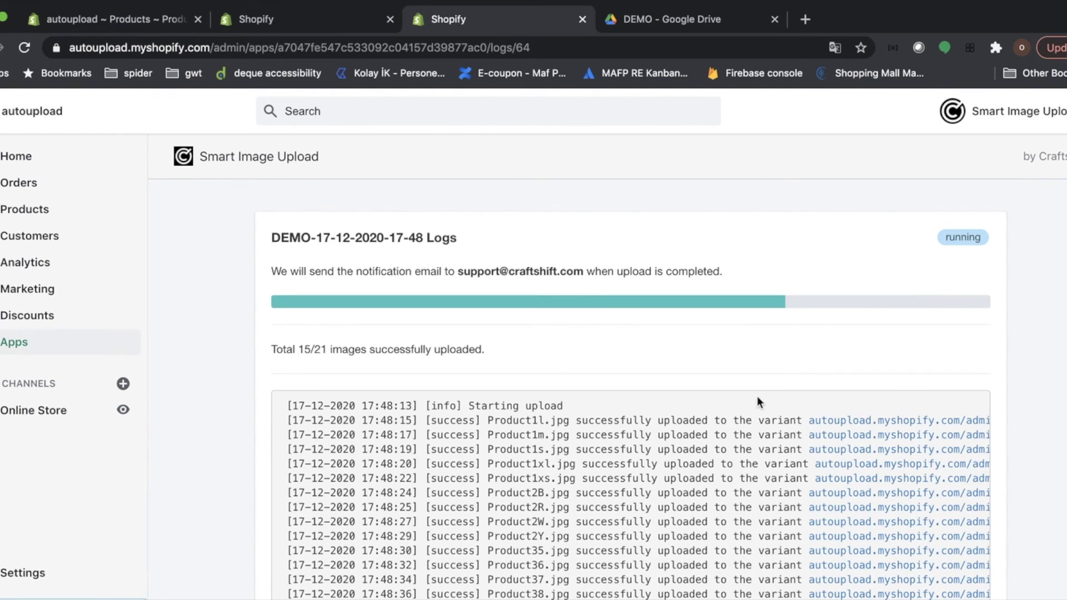
left_click_drag(945, 237, 975, 234)
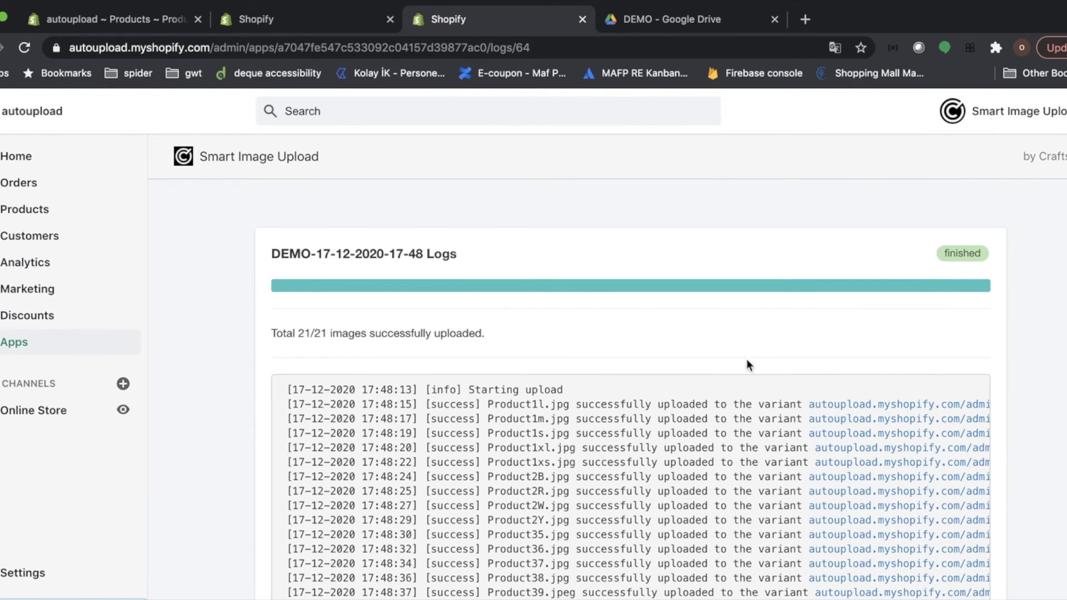
scroll(675, 356, "down", 3)
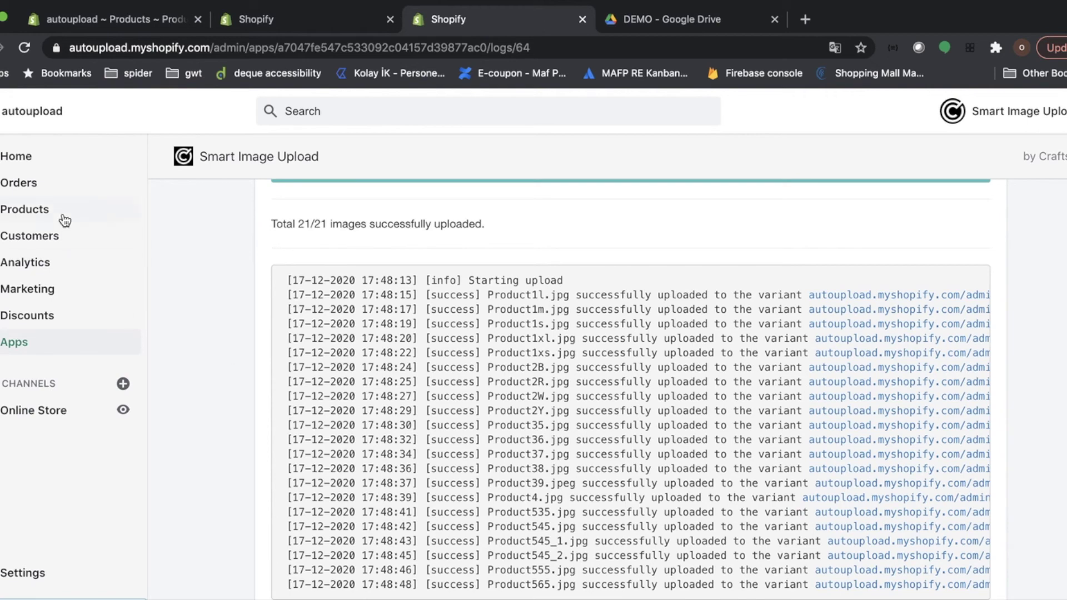
left_click(38, 214)
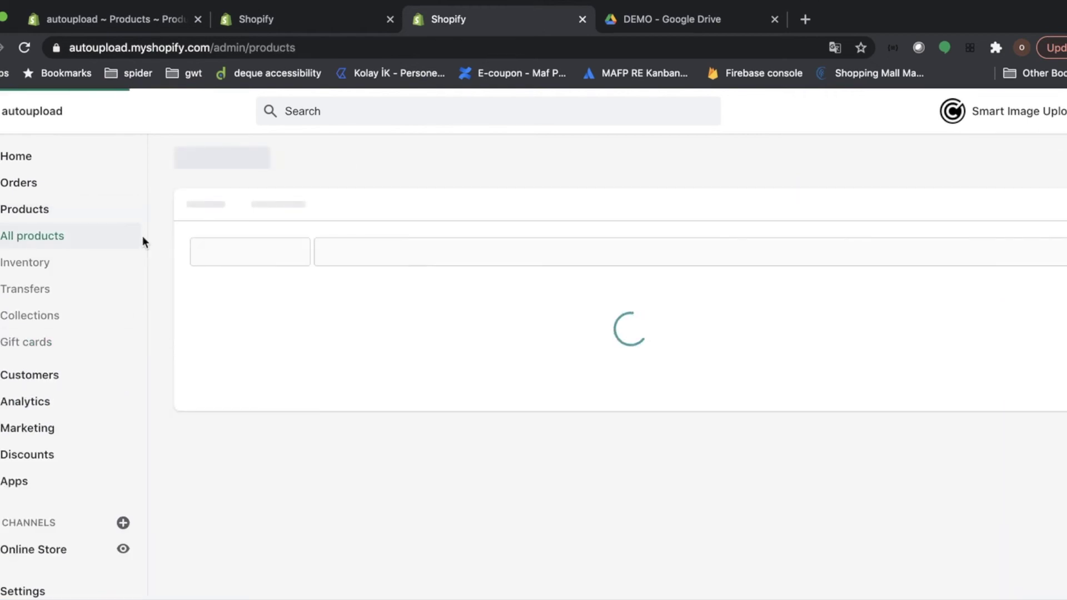
- Open Product1 and scroll to its Variants to check the uploaded images
scroll(310, 379, "down", 3)
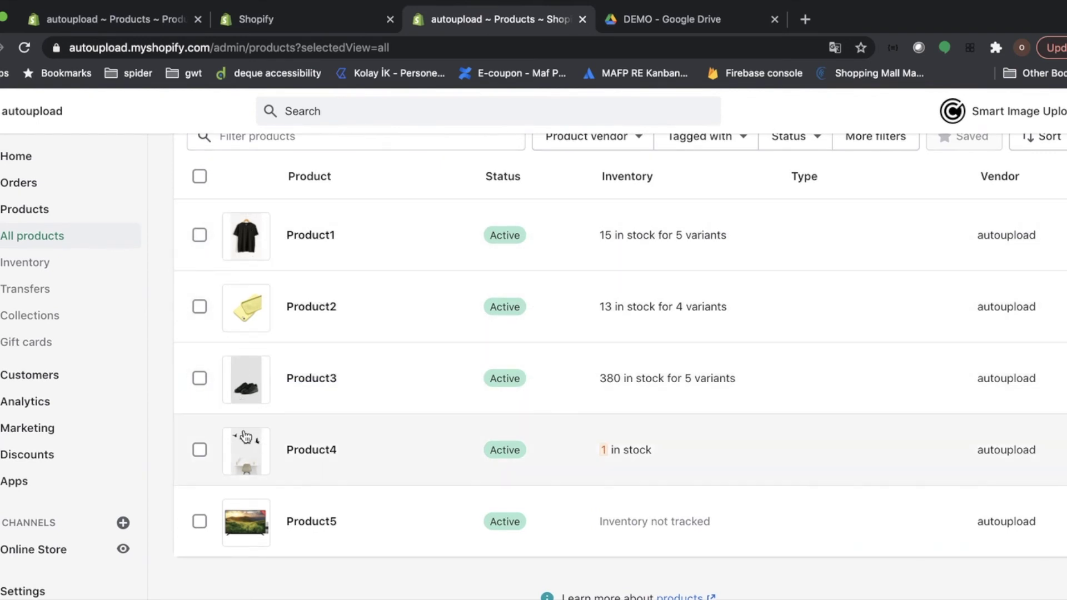
left_click(310, 236)
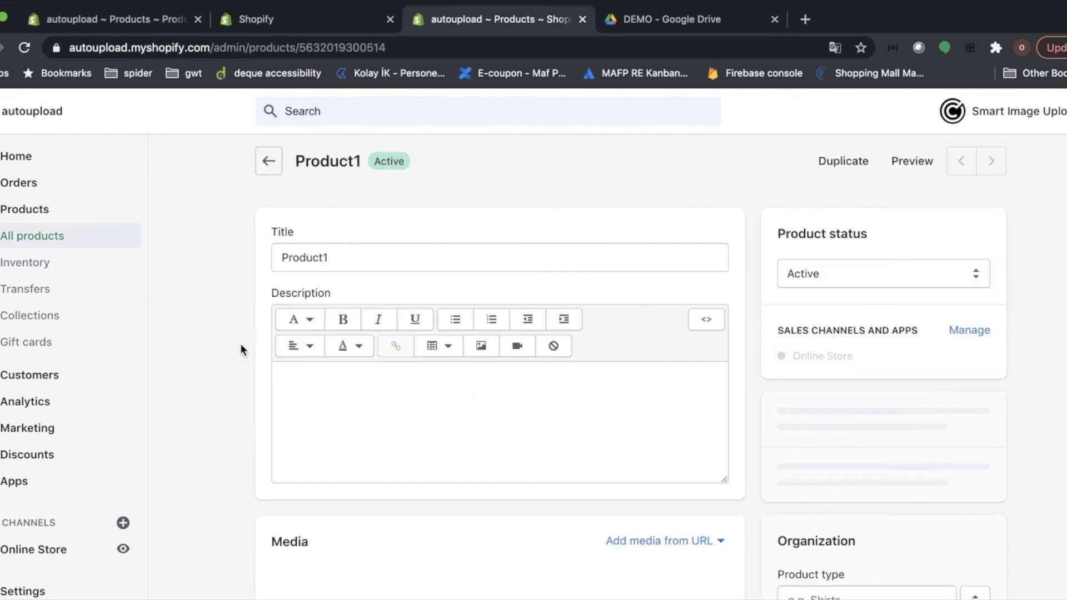
scroll(243, 349, "down", 5)
scroll(240, 345, "down", 8)
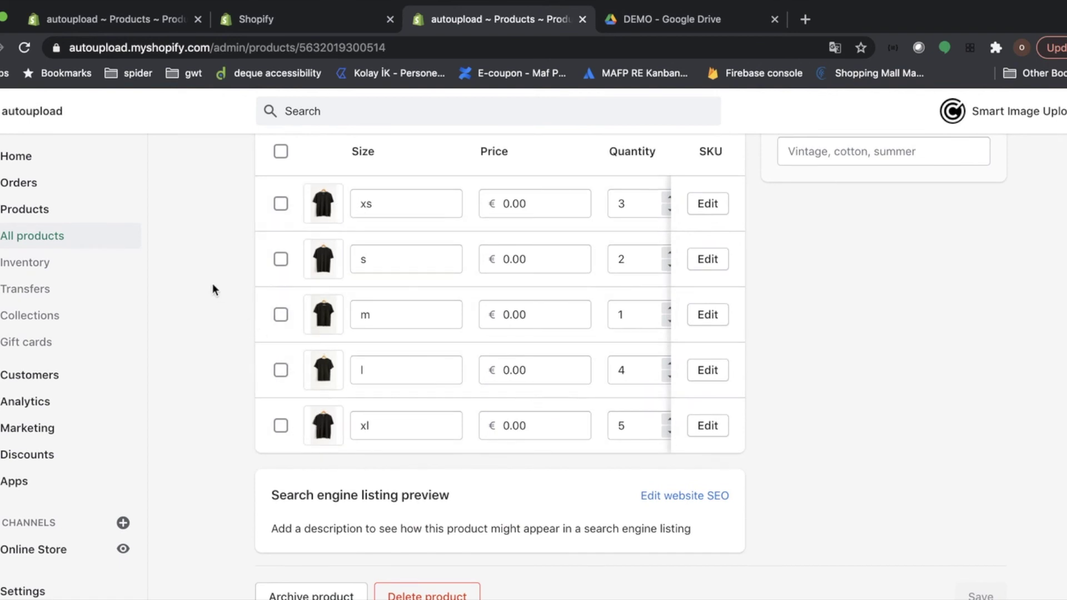
- Open Product5 and confirm each 35'–65' size variant has its own image
left_click(72, 246)
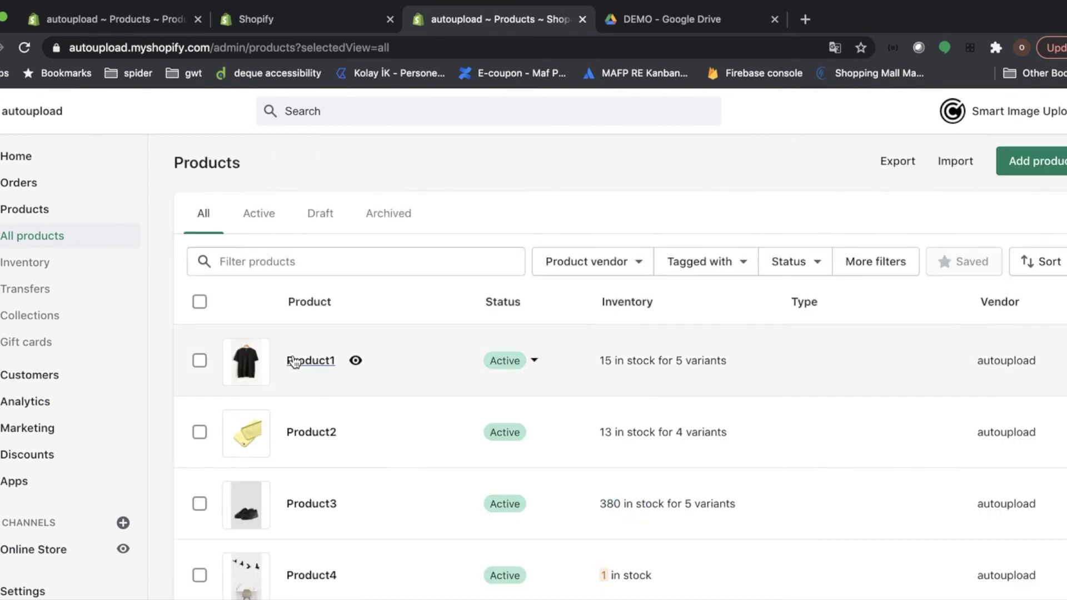
scroll(295, 361, "down", 3)
left_click(303, 522)
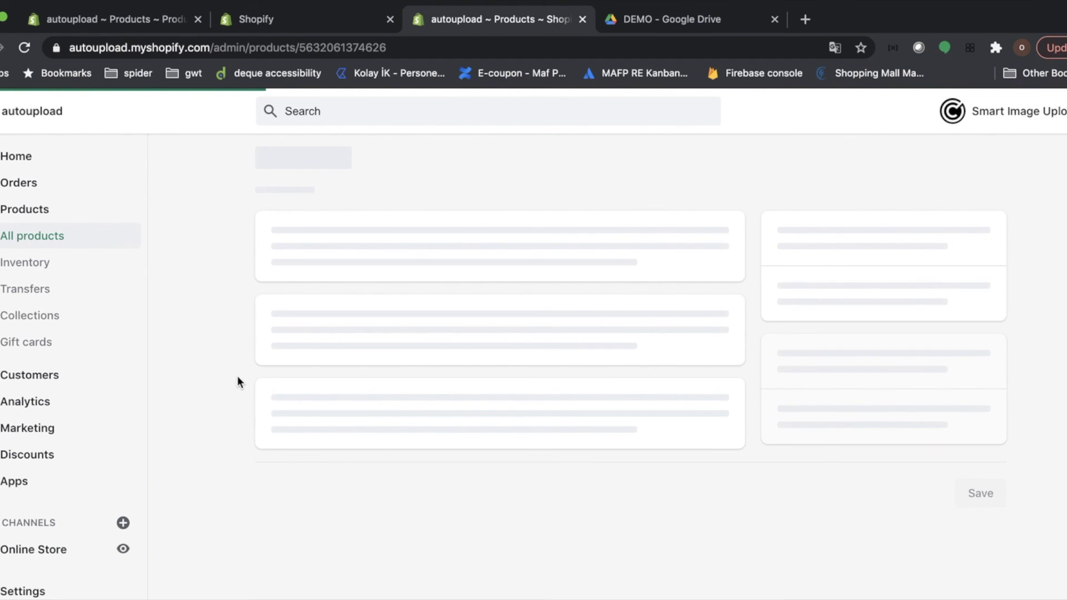
scroll(238, 378, "down", 6)
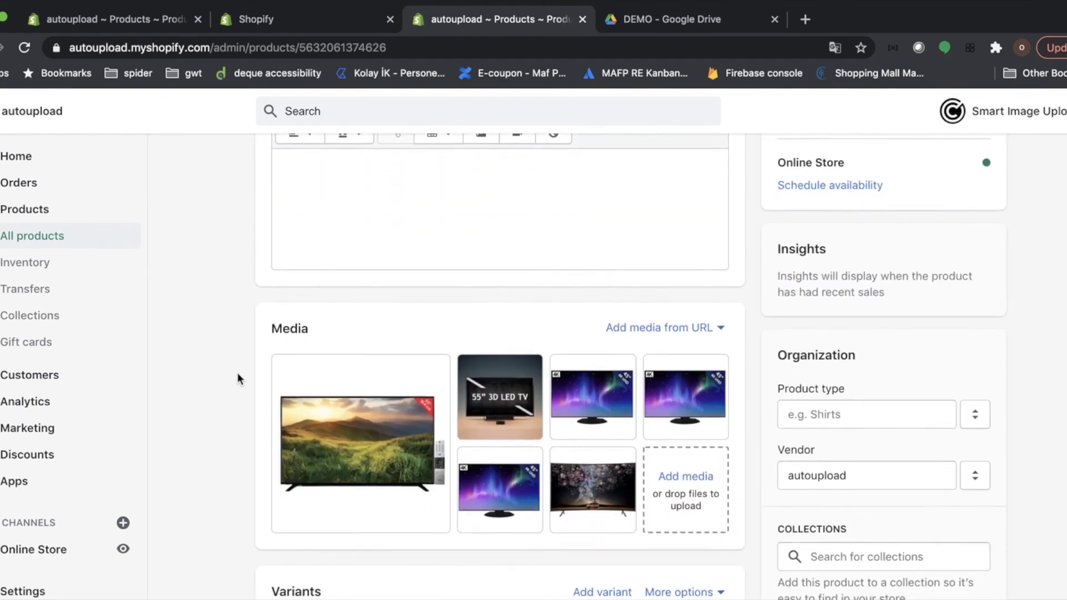
scroll(238, 373, "down", 6)
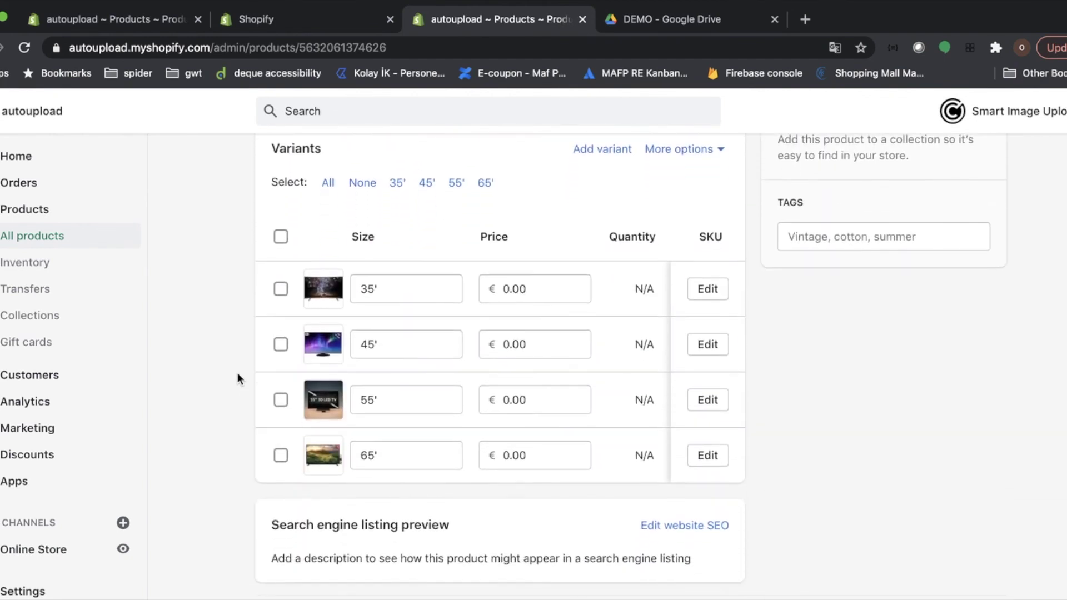
left_click(320, 340)
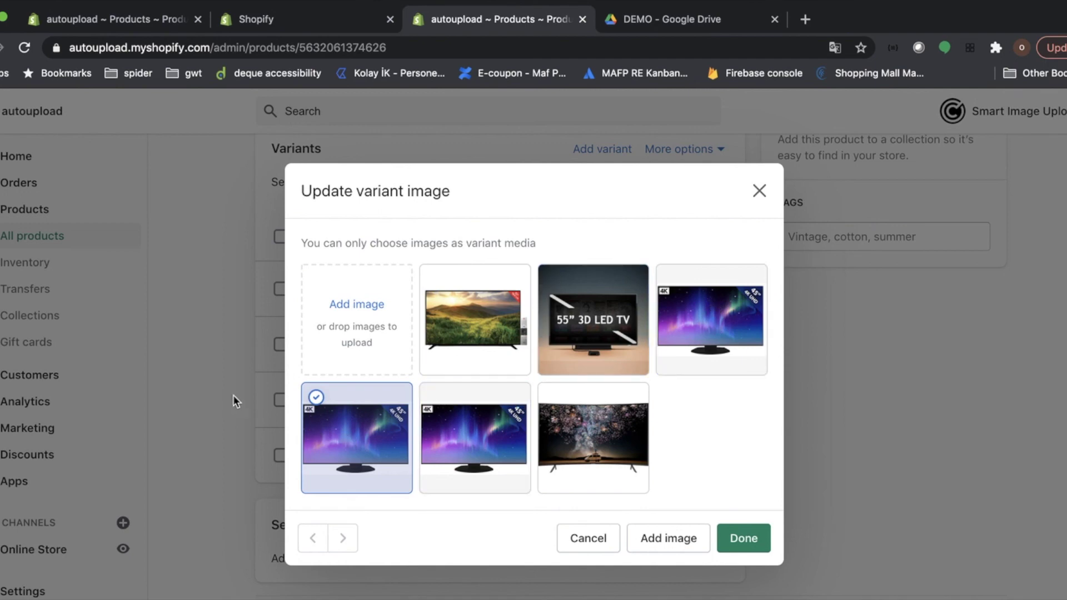
left_click(759, 190)
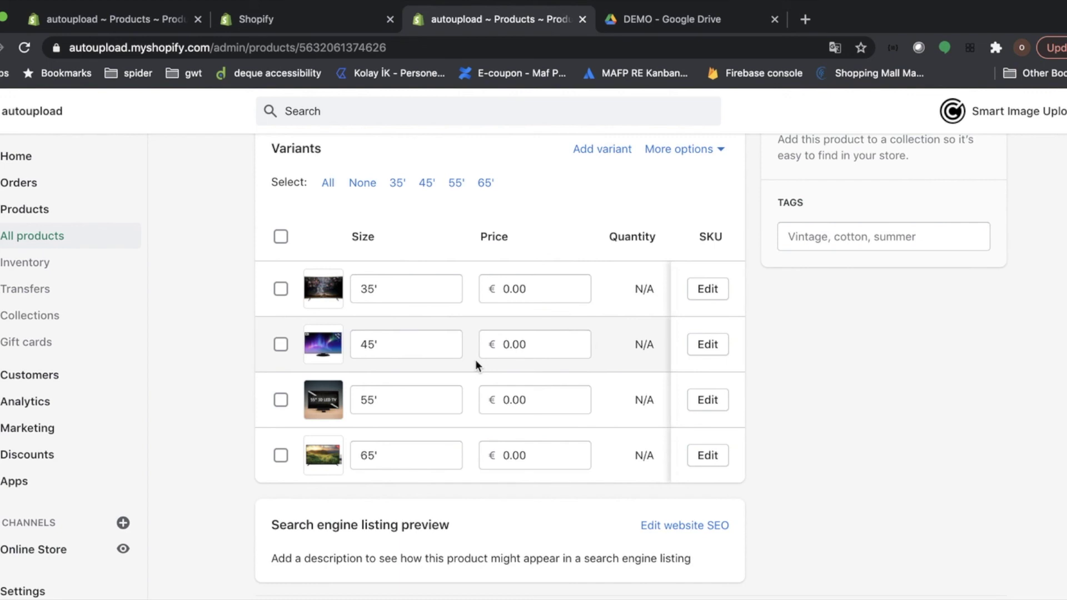